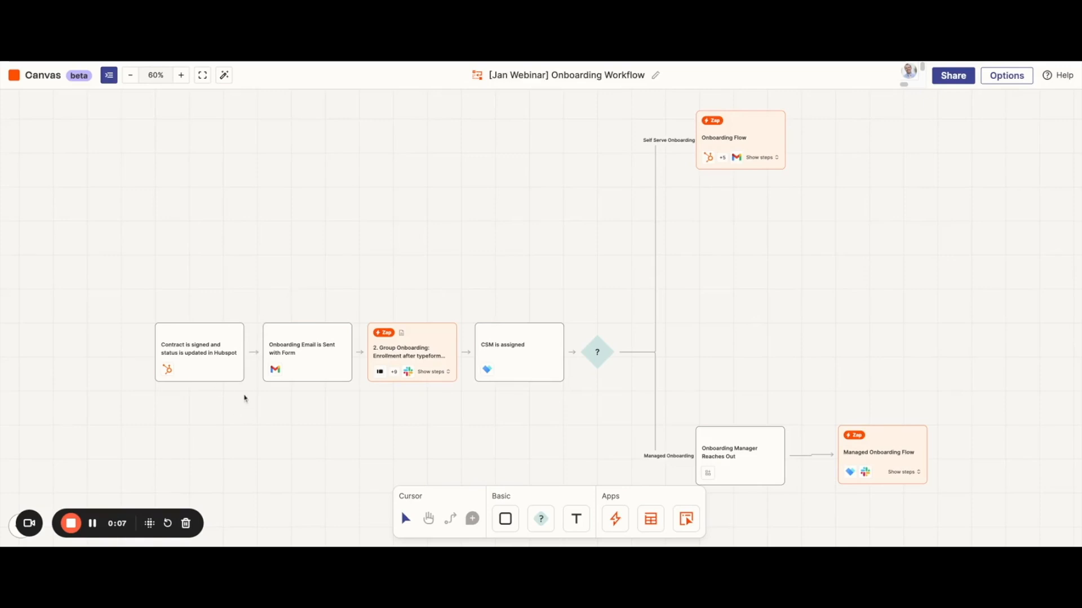
scroll(228, 393, "up", 1)
scroll(229, 393, "up", 2)
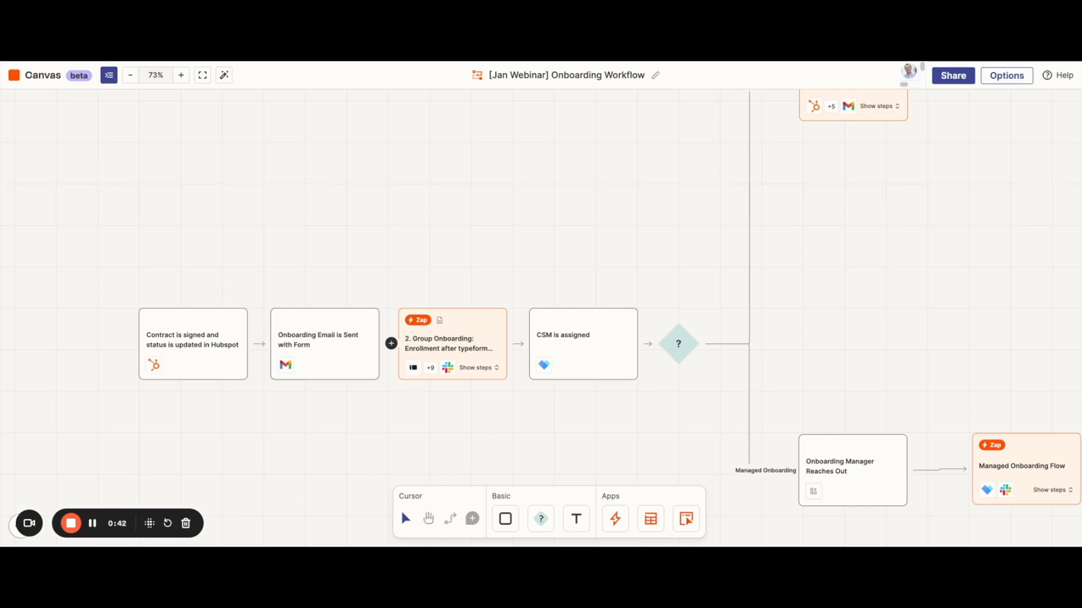
- Expand the '2. Group Onboarding' zap card so its steps, beginning with New Submission, list beneath it
left_click(479, 368)
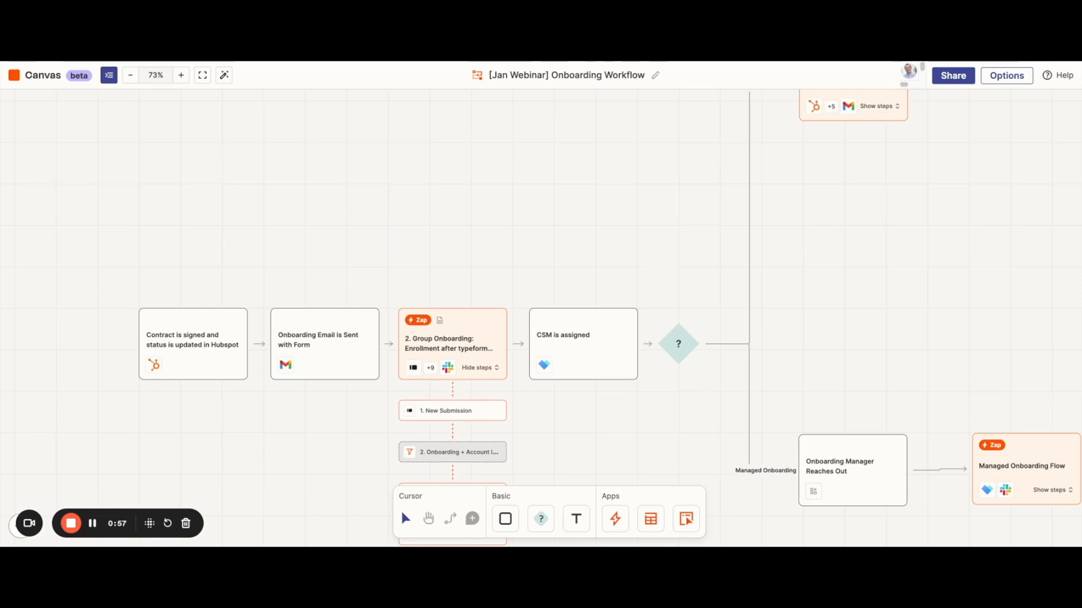
scroll(541, 338, "down", 2)
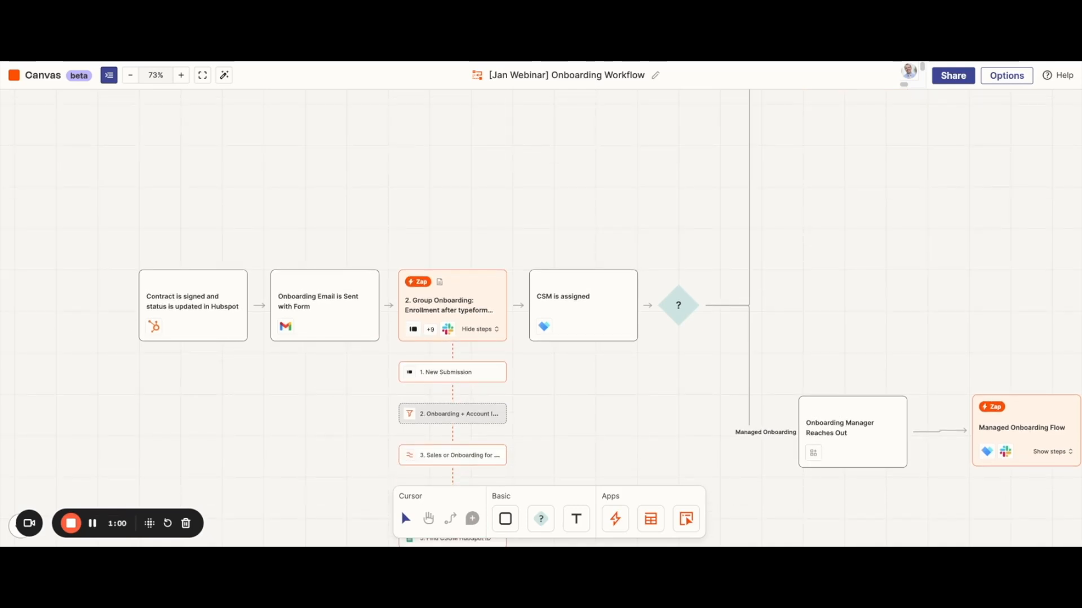
scroll(541, 338, "down", 1)
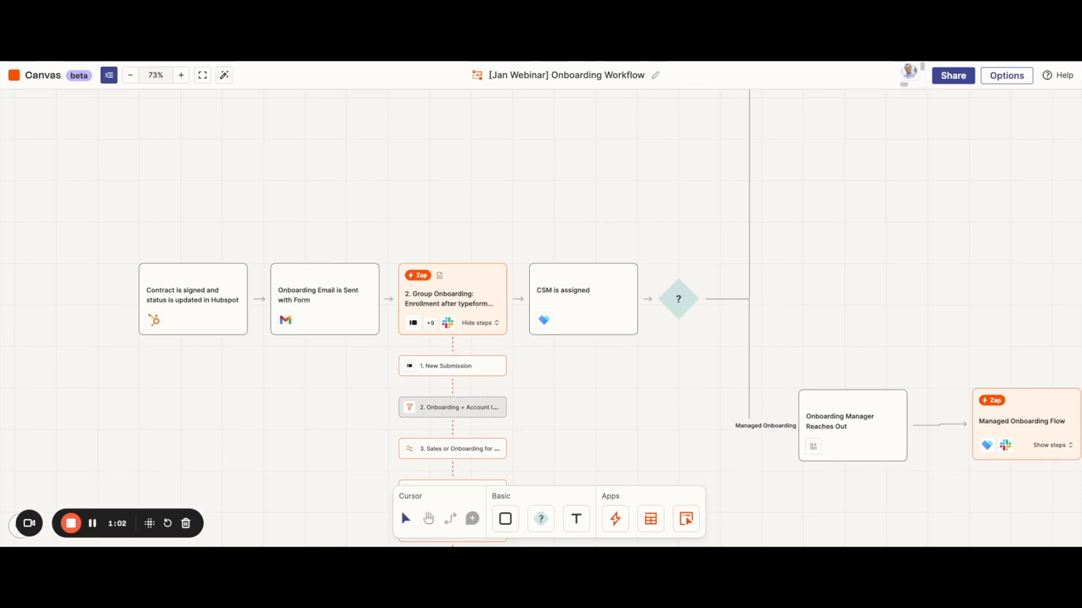
scroll(541, 338, "down", 1)
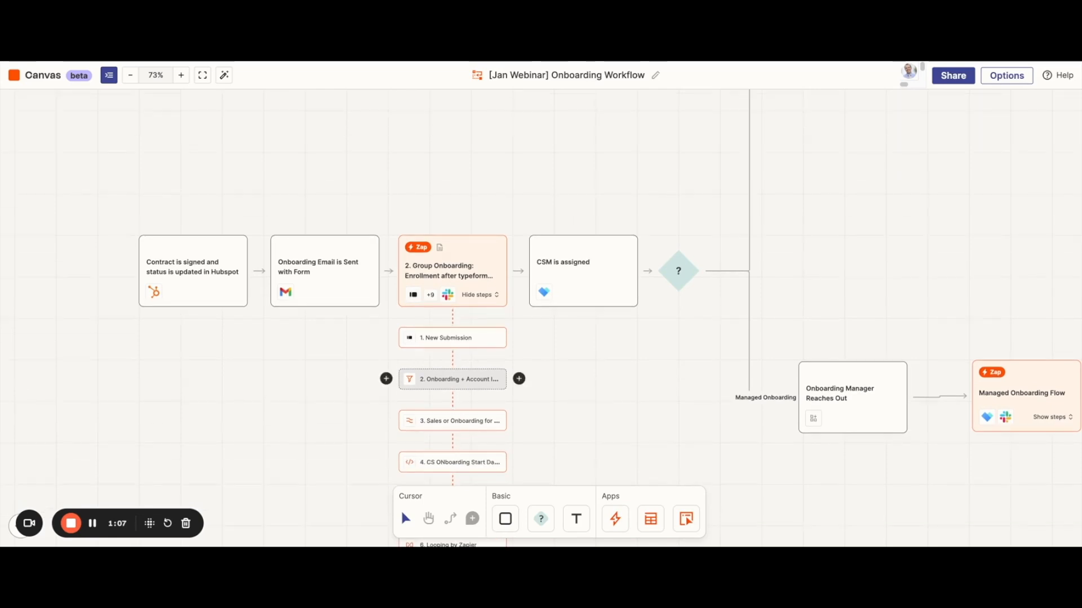
scroll(541, 339, "down", 1)
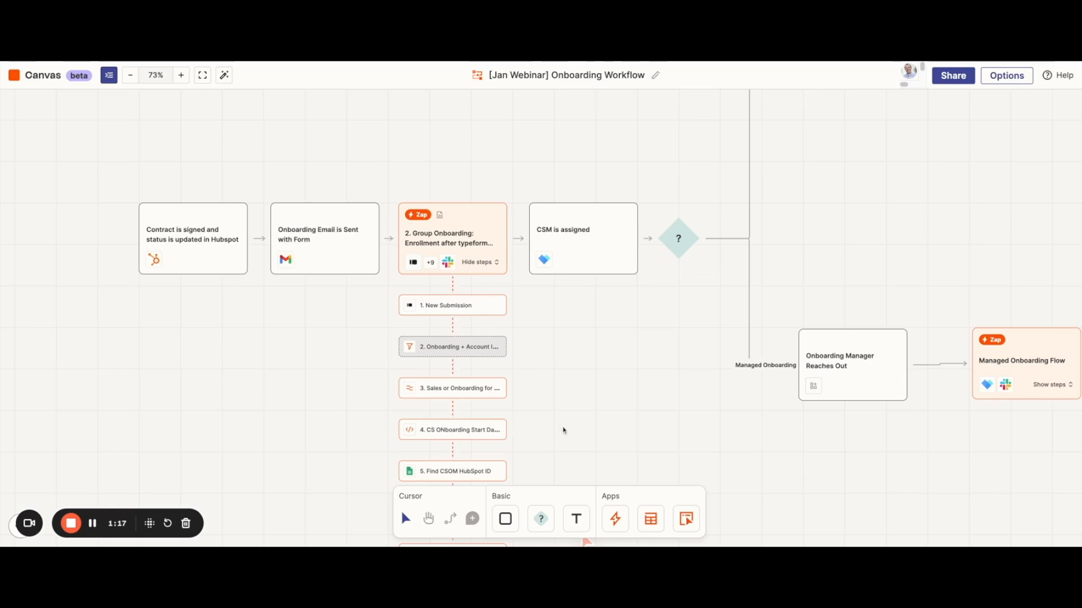
scroll(562, 431, "down", 1)
scroll(563, 430, "down", 1)
scroll(533, 437, "down", 3)
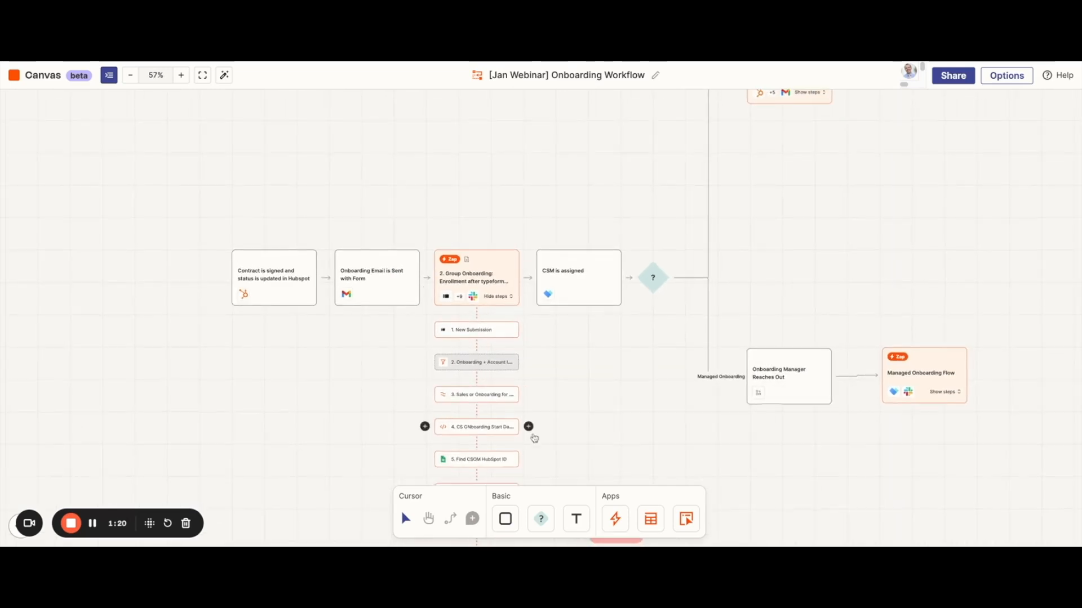
scroll(533, 438, "down", 5)
scroll(534, 436, "down", 3)
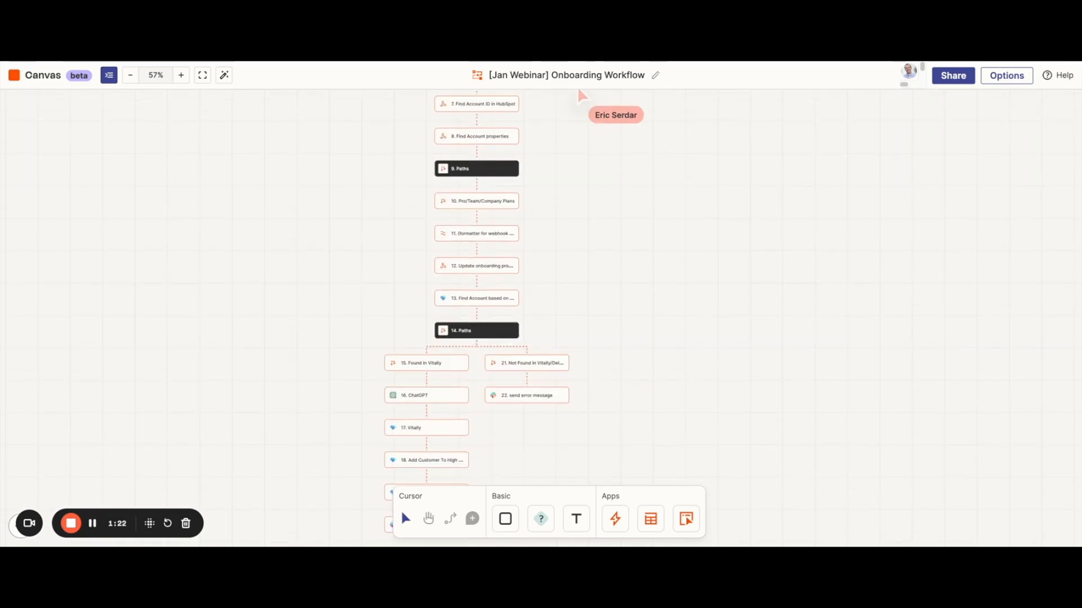
scroll(533, 437, "down", 2)
scroll(485, 445, "down", 1)
scroll(486, 444, "down", 1)
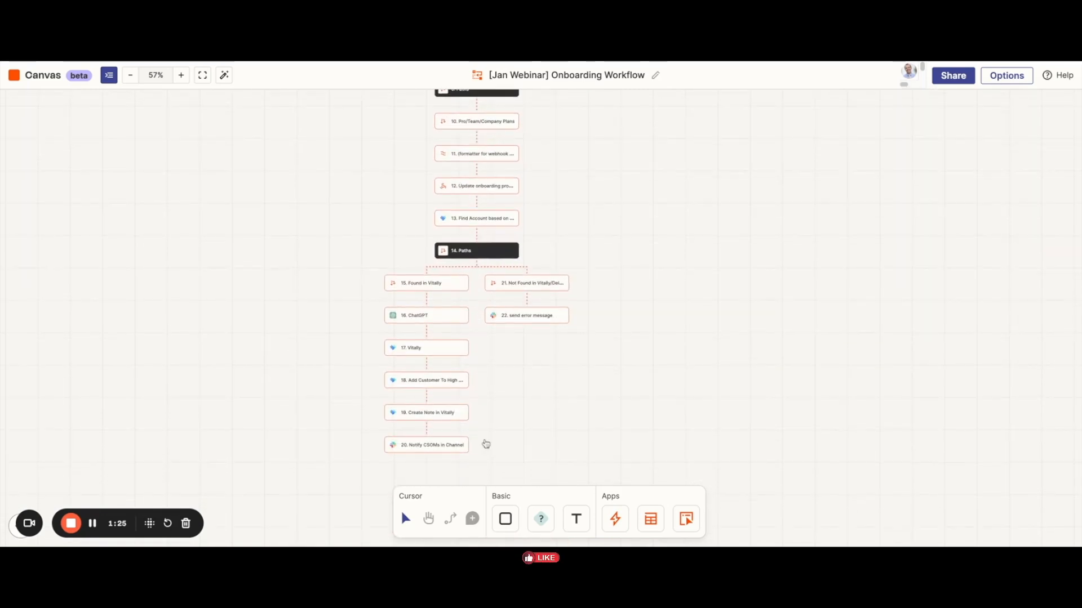
scroll(434, 454, "up", 3)
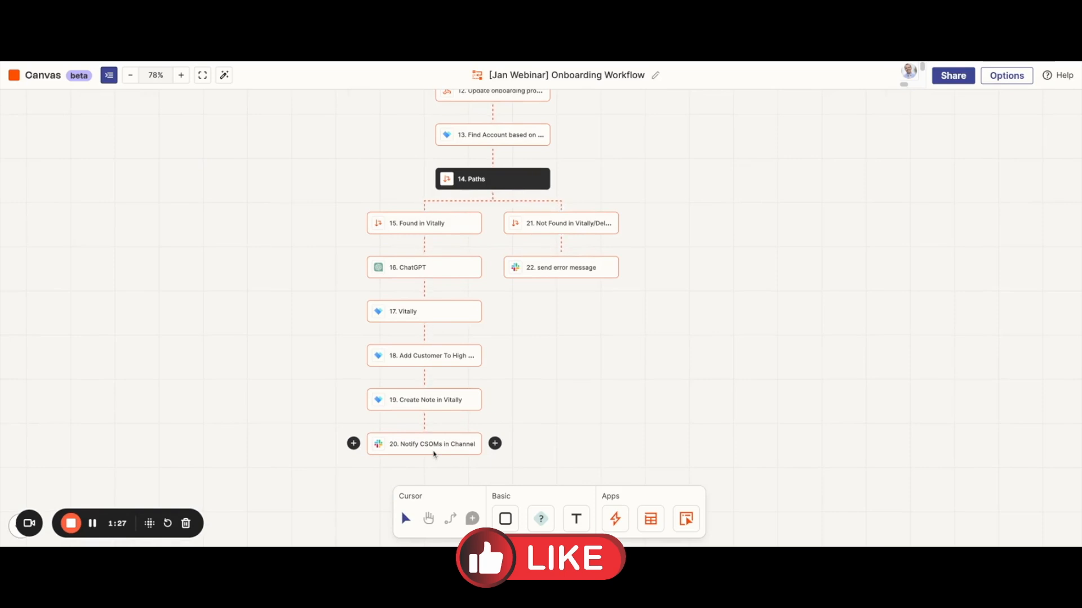
scroll(616, 411, "up", 2)
scroll(617, 410, "up", 8)
scroll(626, 411, "up", 1)
scroll(626, 411, "up", 1)
scroll(627, 411, "up", 1)
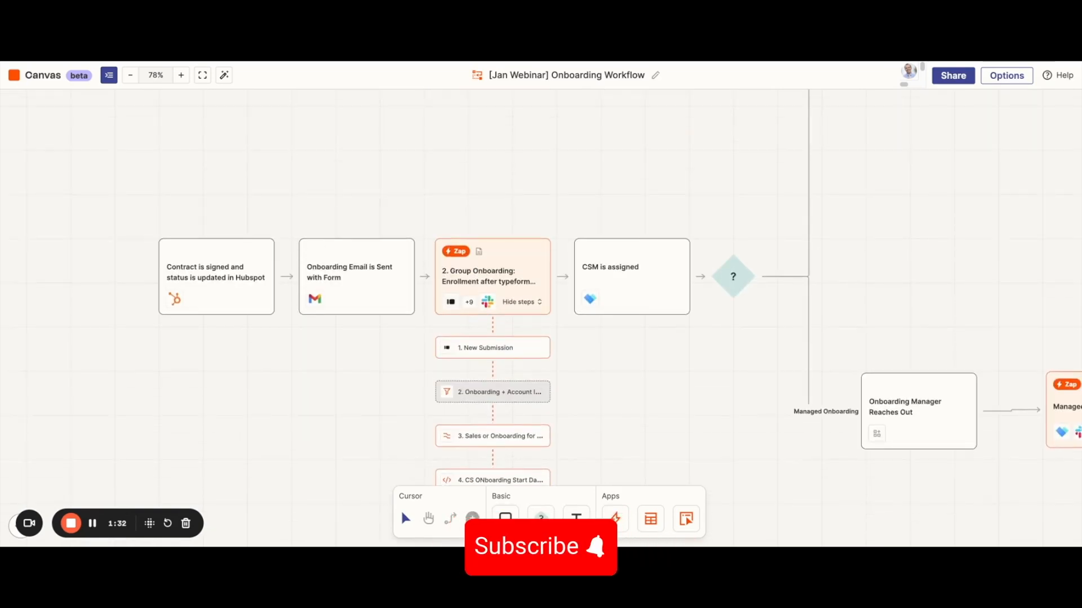
scroll(627, 410, "up", 1)
scroll(626, 411, "right", 1)
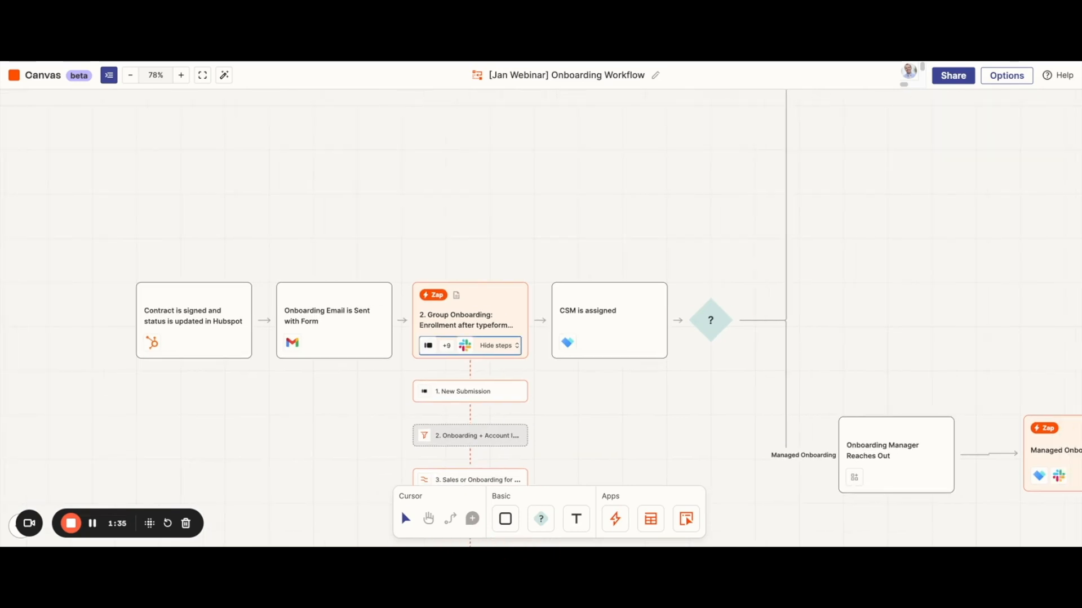
scroll(626, 412, "right", 3)
scroll(627, 411, "right", 1)
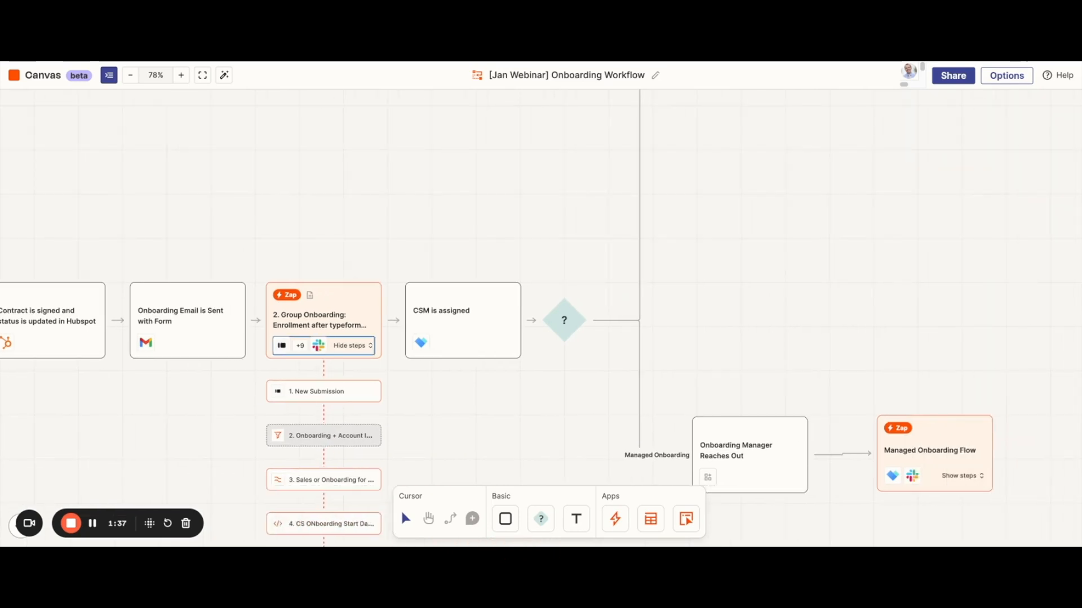
scroll(626, 411, "down", 1)
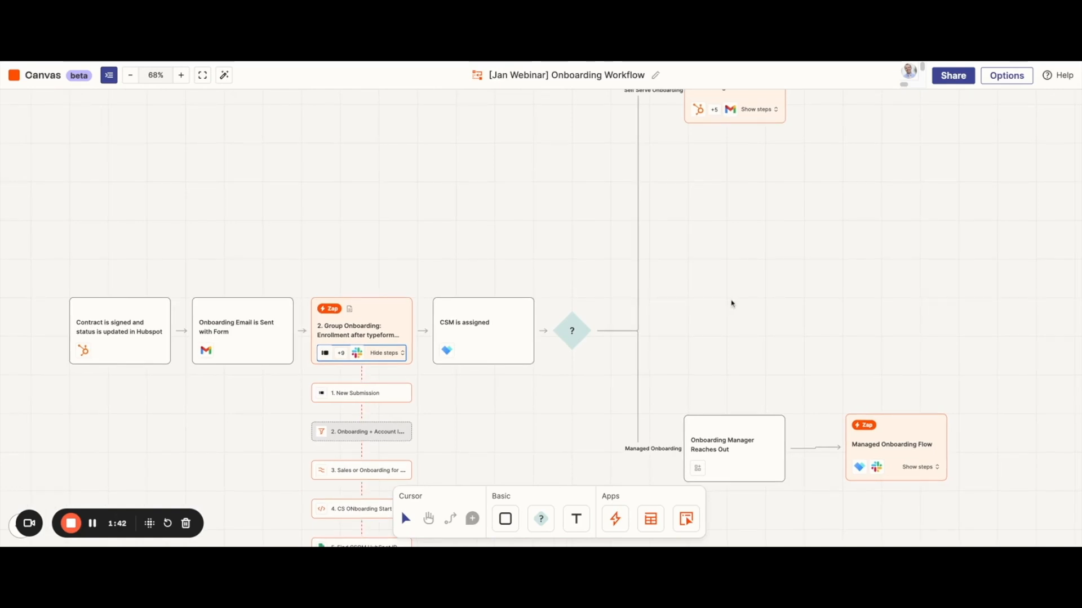
scroll(731, 302, "up", 3)
scroll(731, 302, "up", 1)
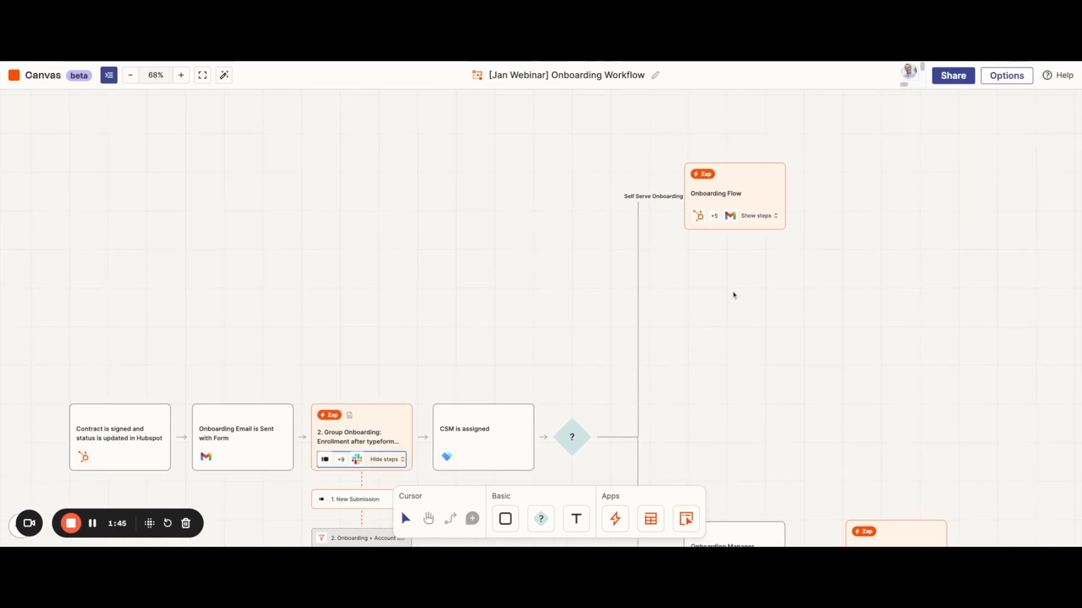
left_click(758, 216)
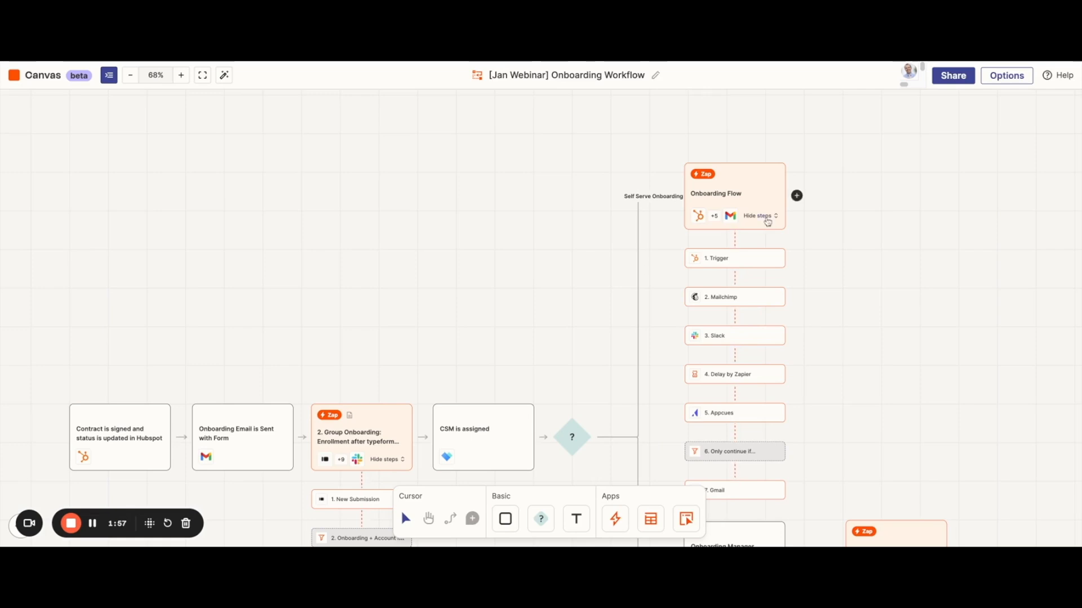
left_click(761, 216)
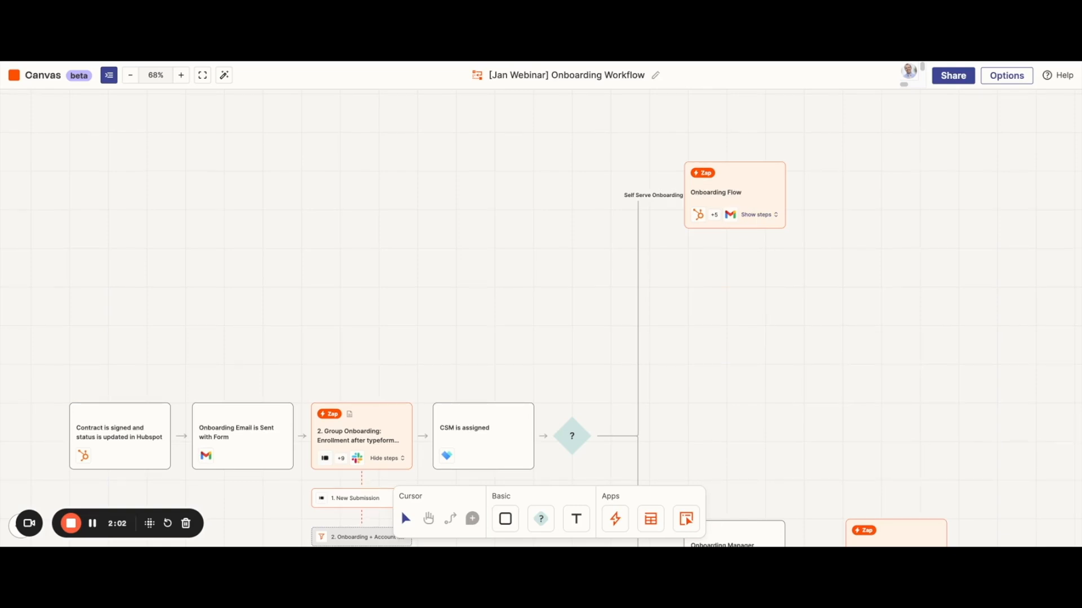
scroll(541, 337, "down", 3)
scroll(541, 338, "down", 1)
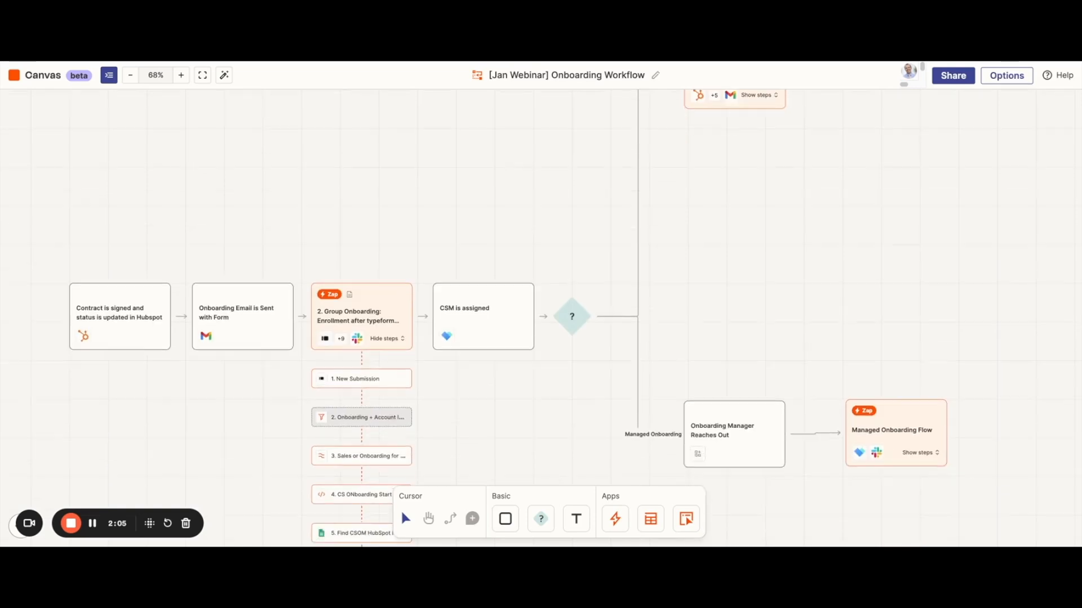
scroll(540, 338, "down", 1)
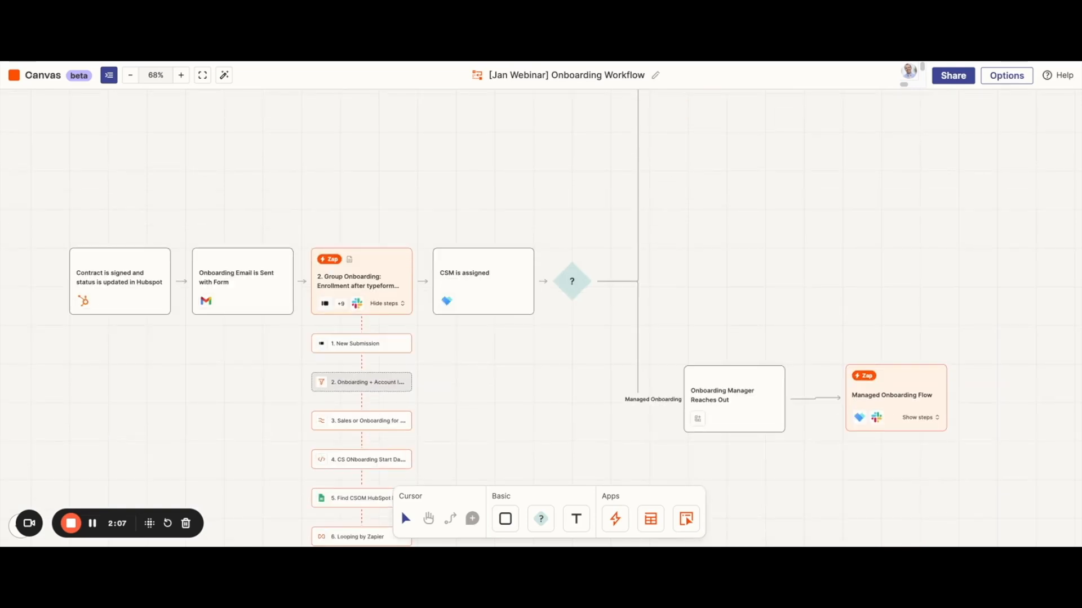
- Expand the Managed Onboarding Flow zap card to reveal its Trigger, Vitally and Slack steps
left_click(936, 377)
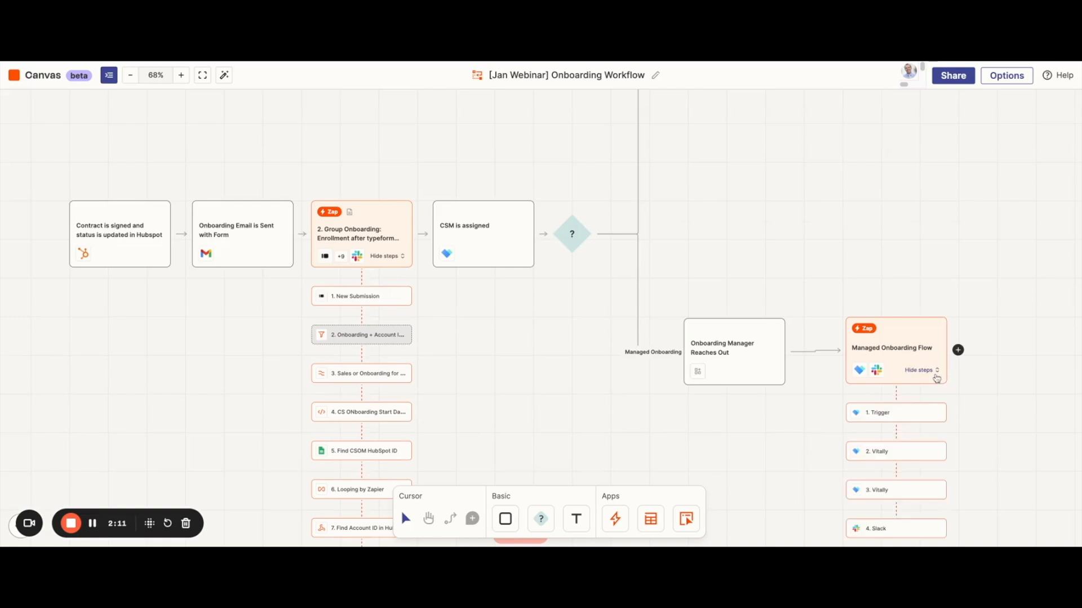